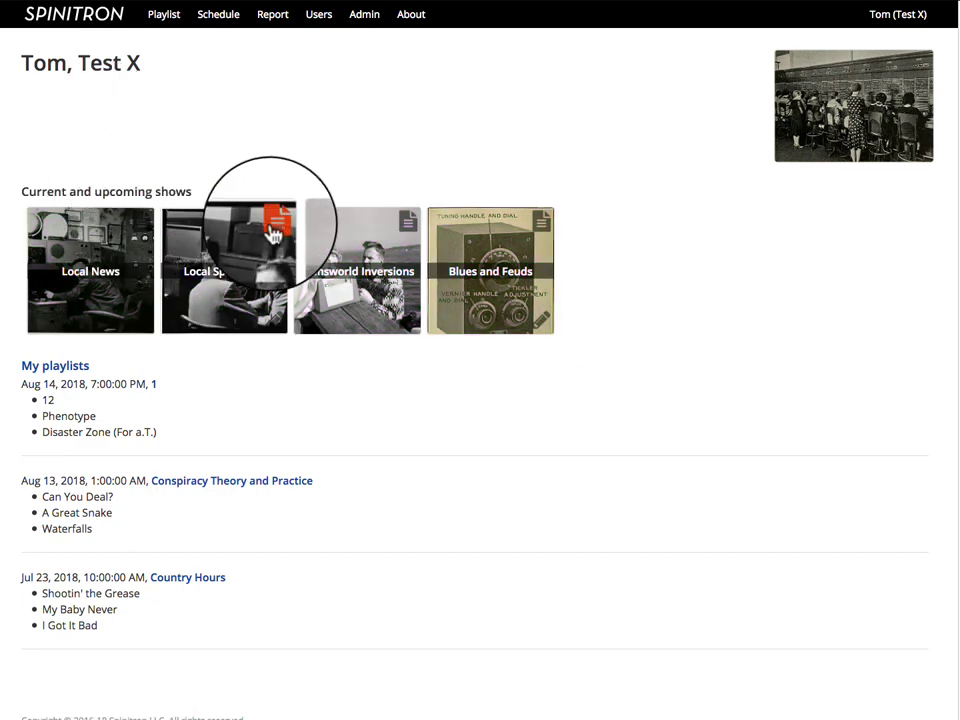
# Step: Start a new playlist from the Local Sport Live tile: Sport, Oct 14, 2018, 2:00 pm, 240 minutes
pyautogui.click(272, 230)
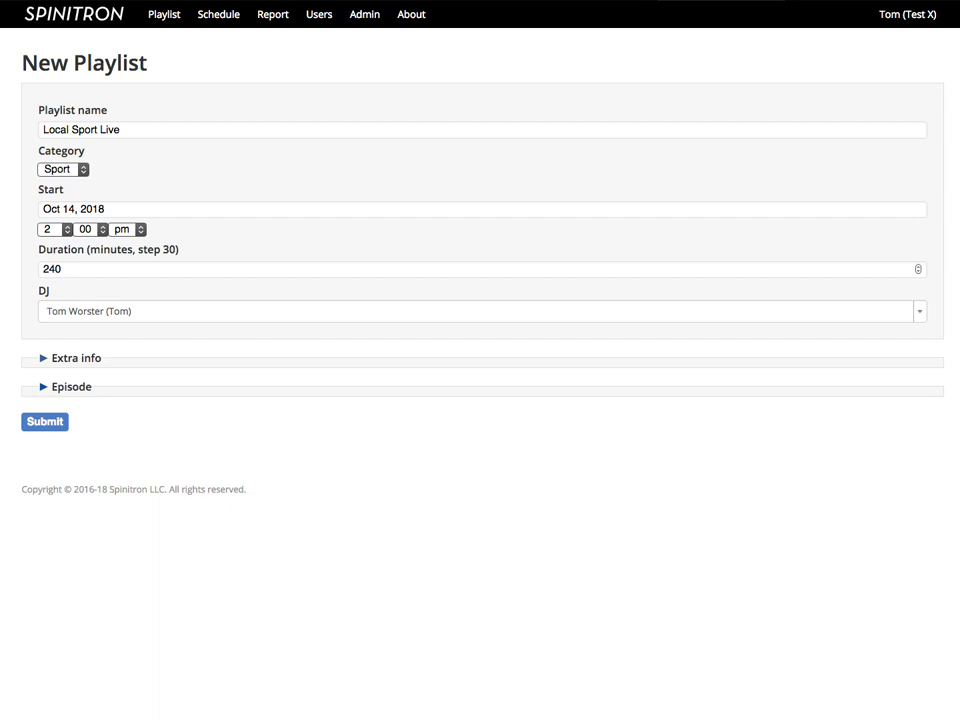
# Step: Expand Extra info and Episode, then submit to create the Oct 14, 2:00–6:00 PM Local Sport Live playlist
pyautogui.click(44, 358)
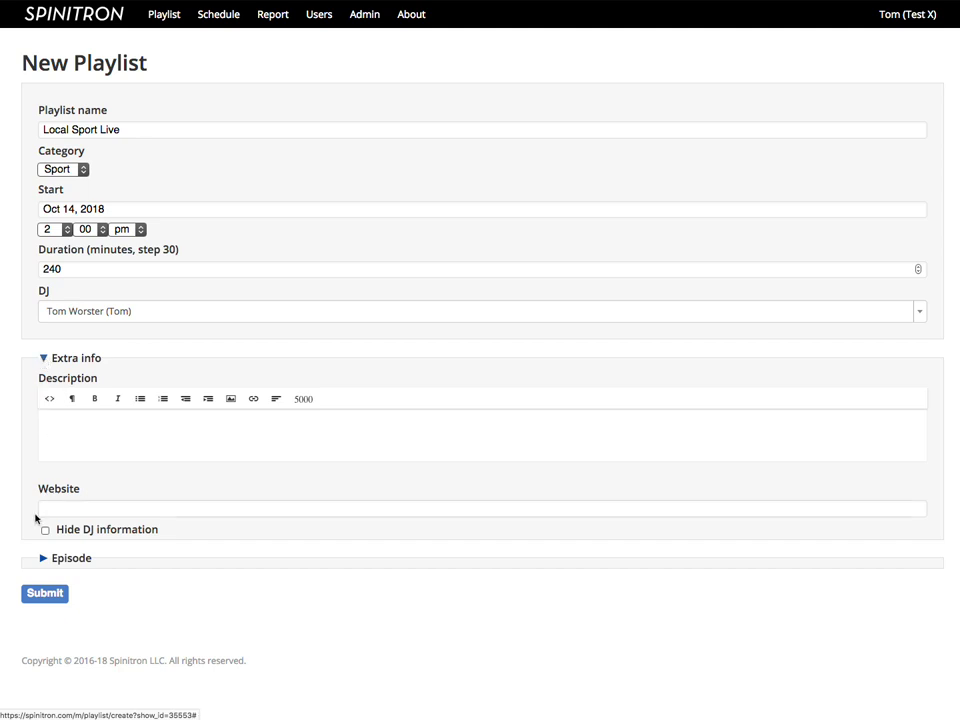
pyautogui.click(44, 559)
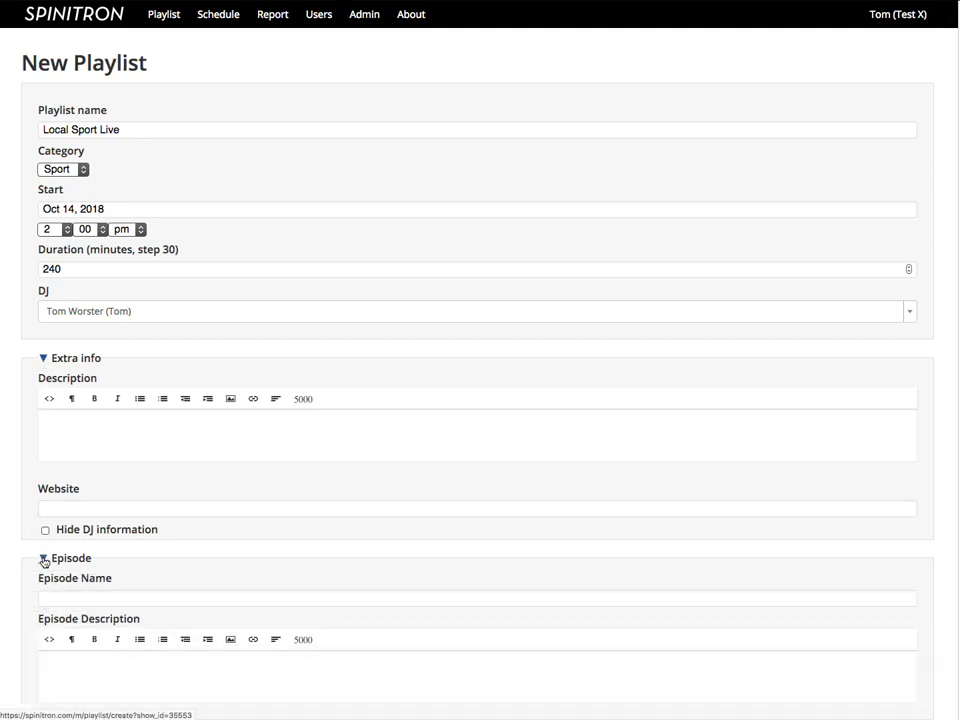
pyautogui.scroll(-2, 44, 560)
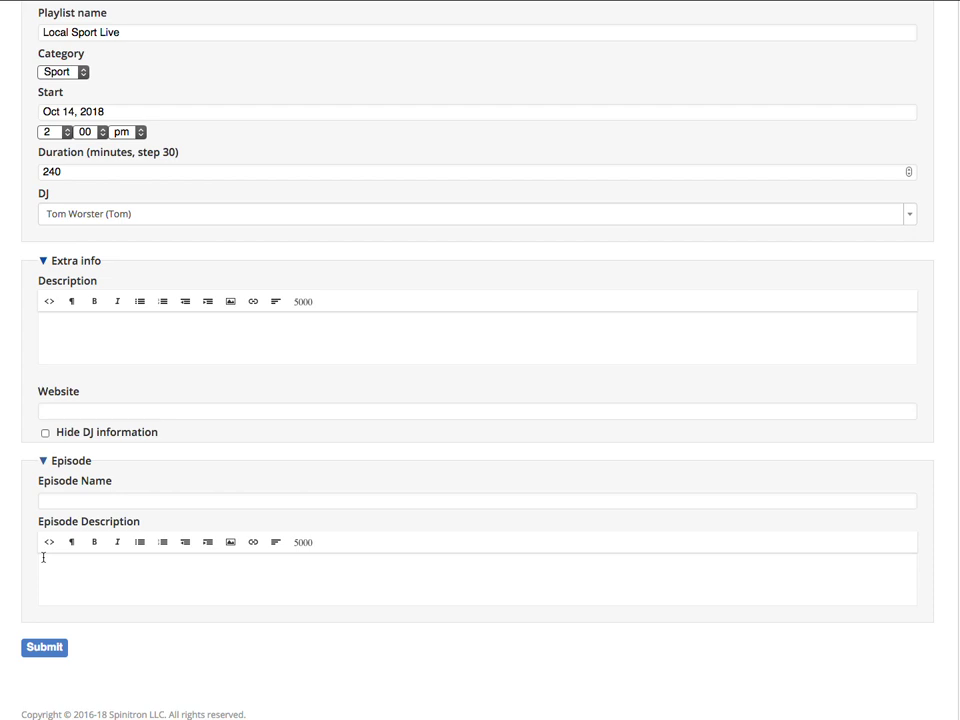
pyautogui.click(40, 650)
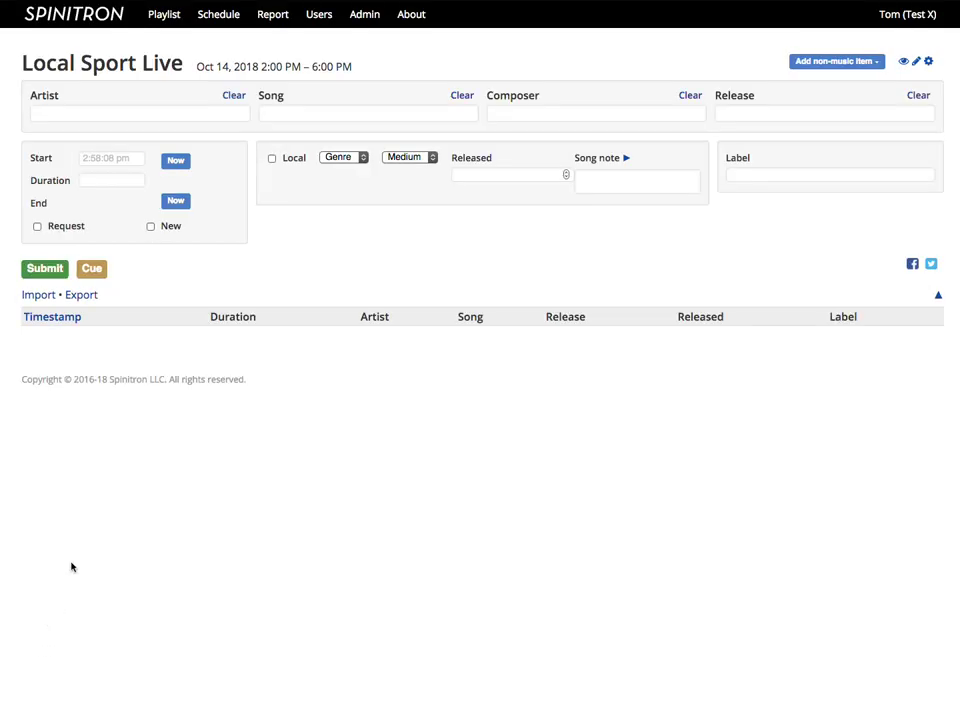
# Step: From the home page, start a Late Night Jazz DJ Voice Training playlist through the Playlist menu
pyautogui.click(76, 18)
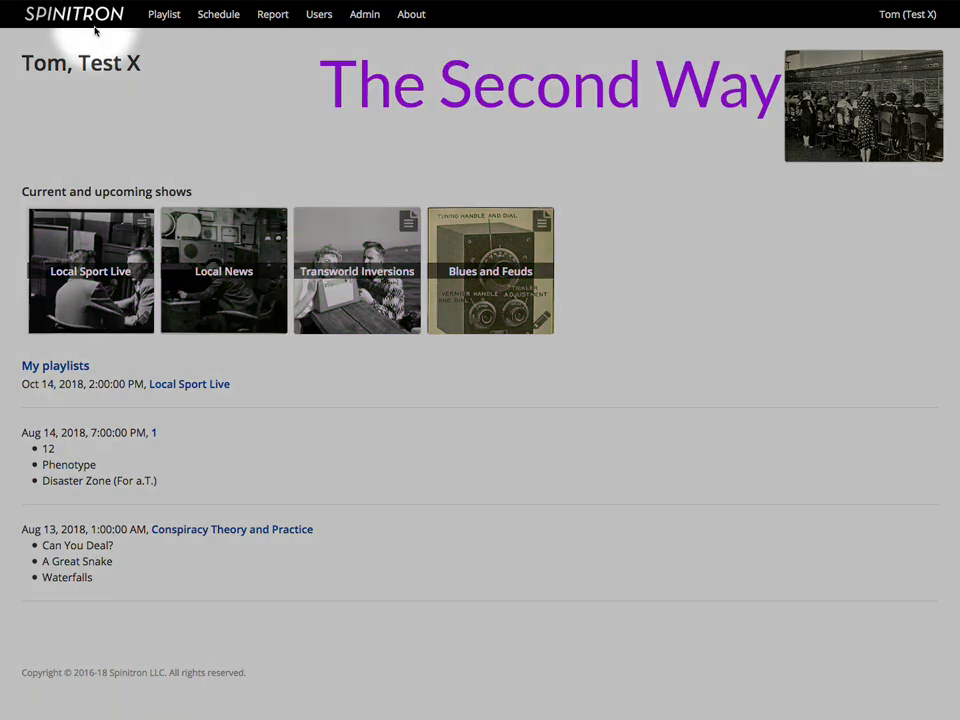
pyautogui.click(160, 18)
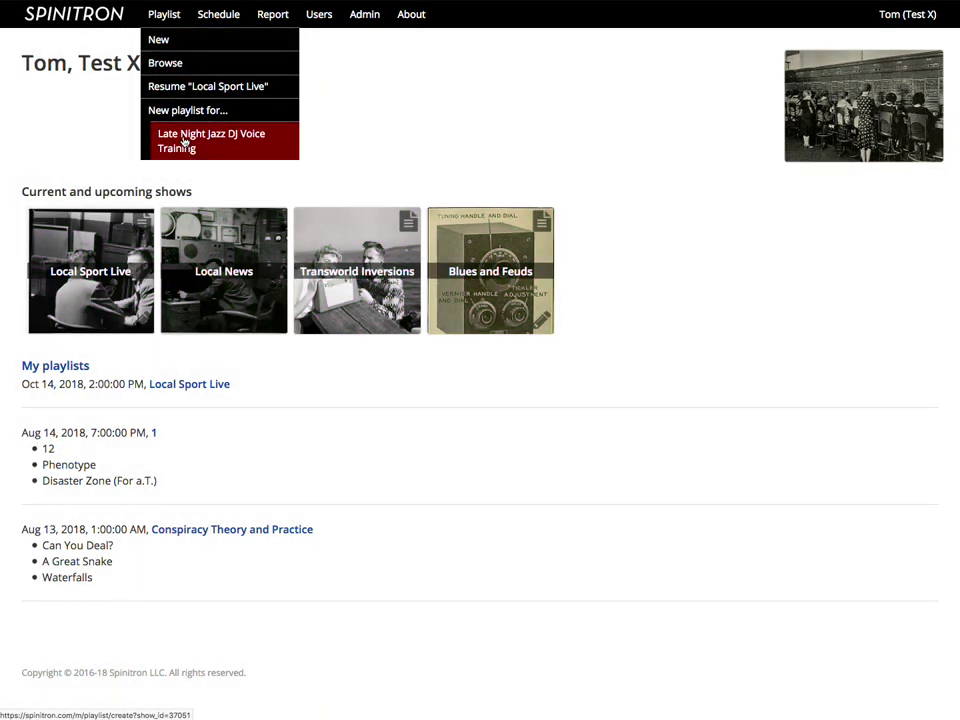
pyautogui.click(184, 141)
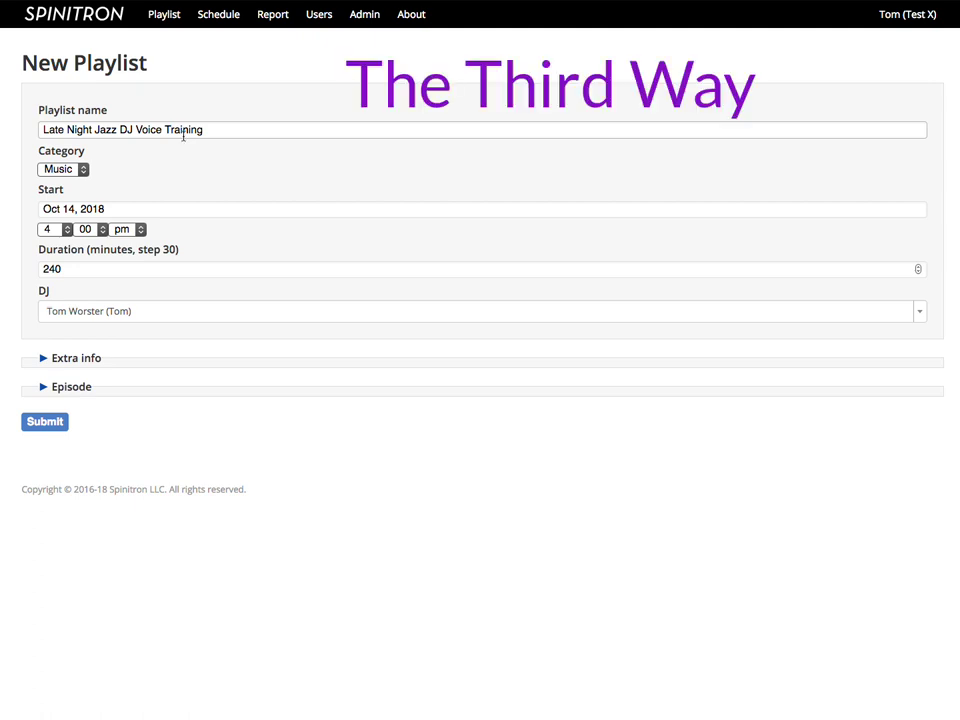
# Step: Start the same show's playlist again from the Playlist > New list of shows
pyautogui.click(163, 17)
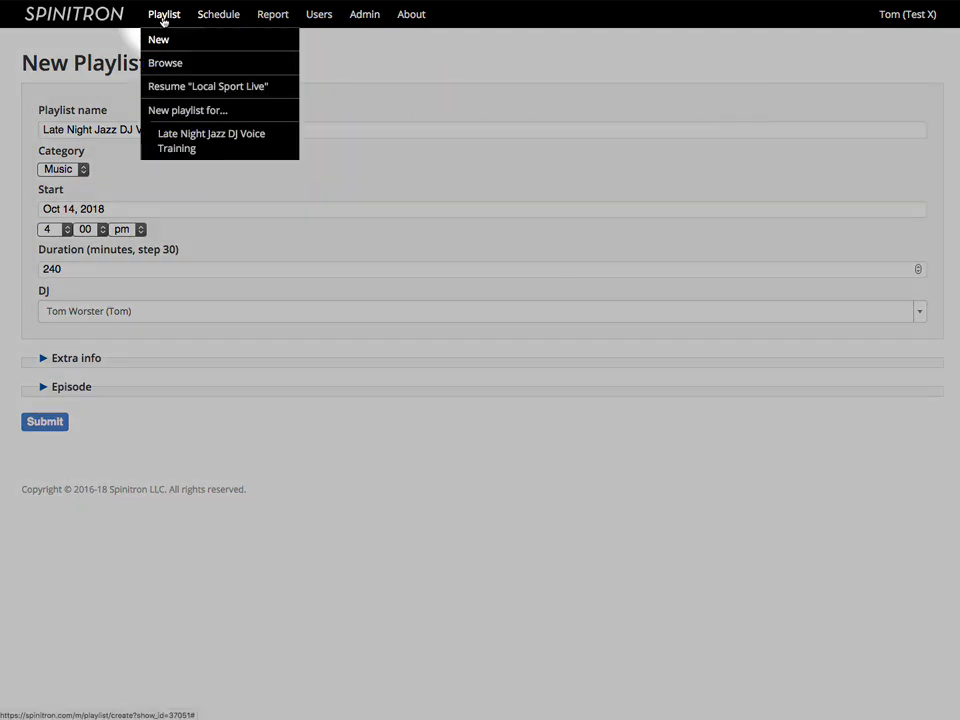
pyautogui.click(162, 39)
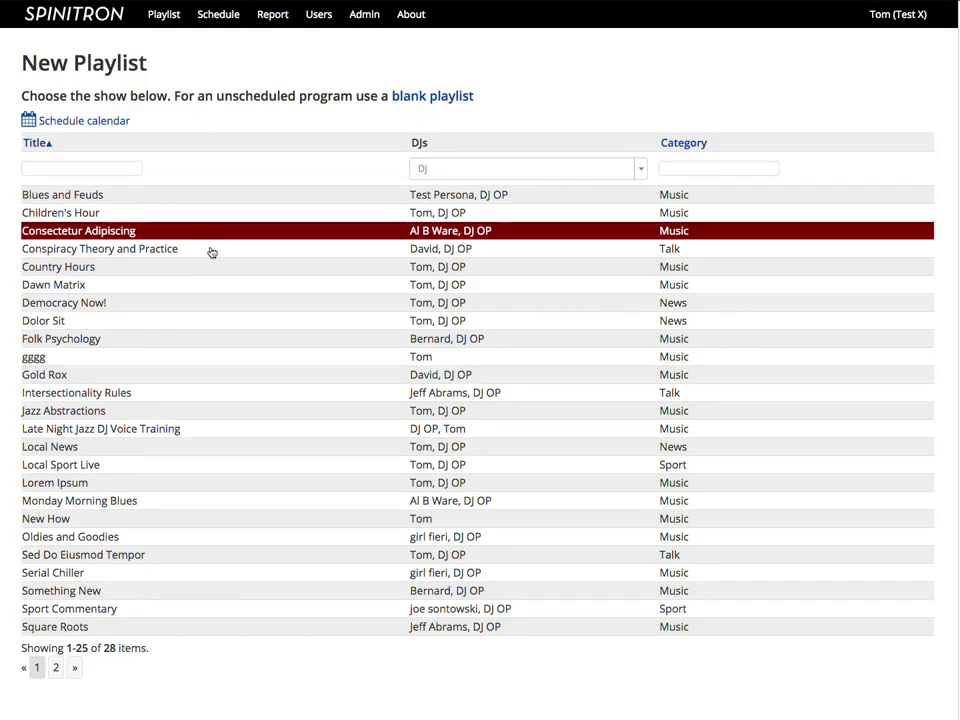
pyautogui.click(208, 430)
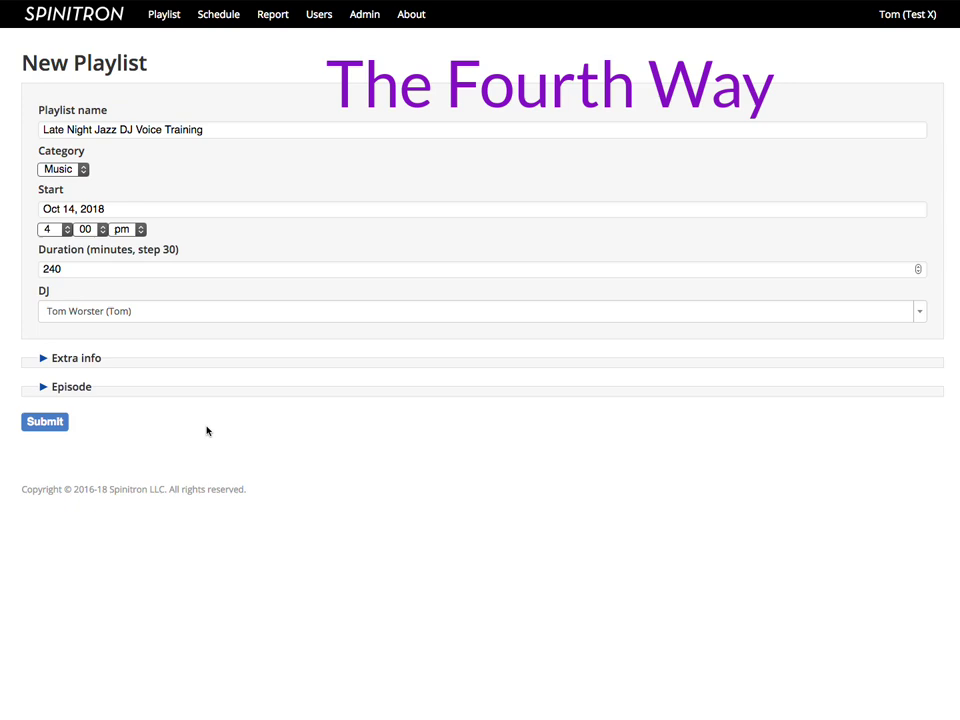
# Step: Start a Local News playlist from next week's schedule calendar entry for Tuesday, Oct 23, 5:00 am
pyautogui.click(163, 15)
pyautogui.click(161, 44)
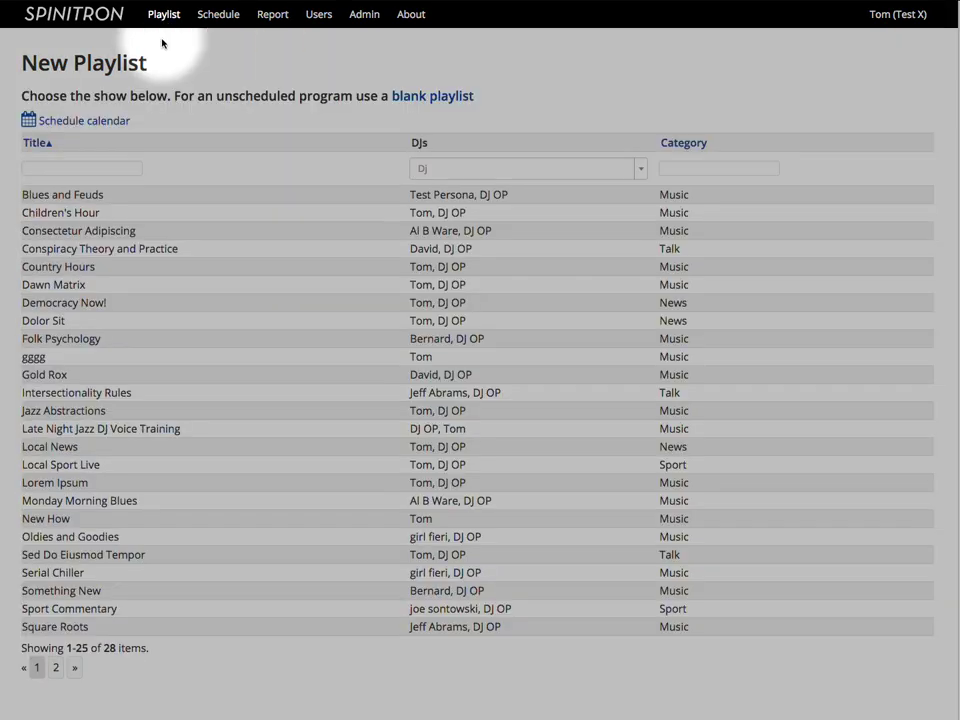
pyautogui.click(105, 126)
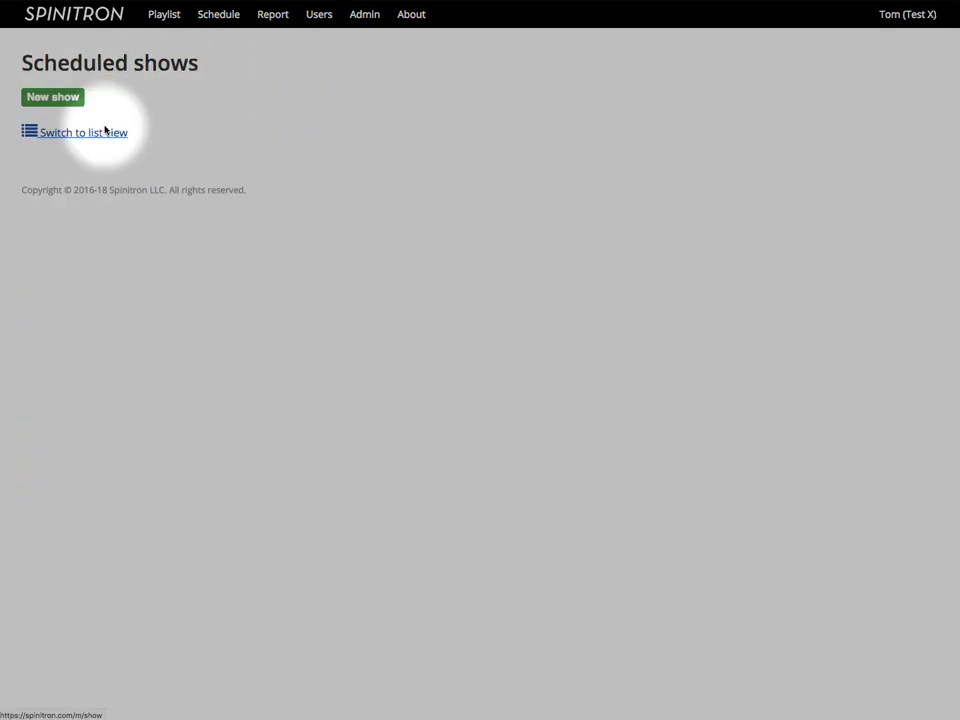
pyautogui.click(67, 153)
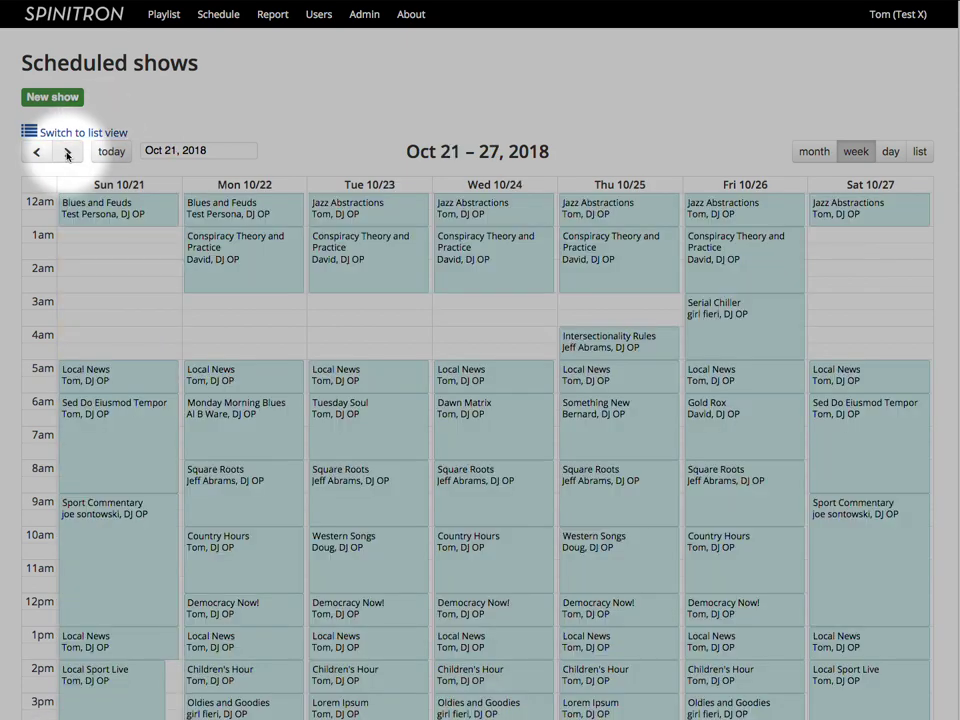
pyautogui.click(337, 378)
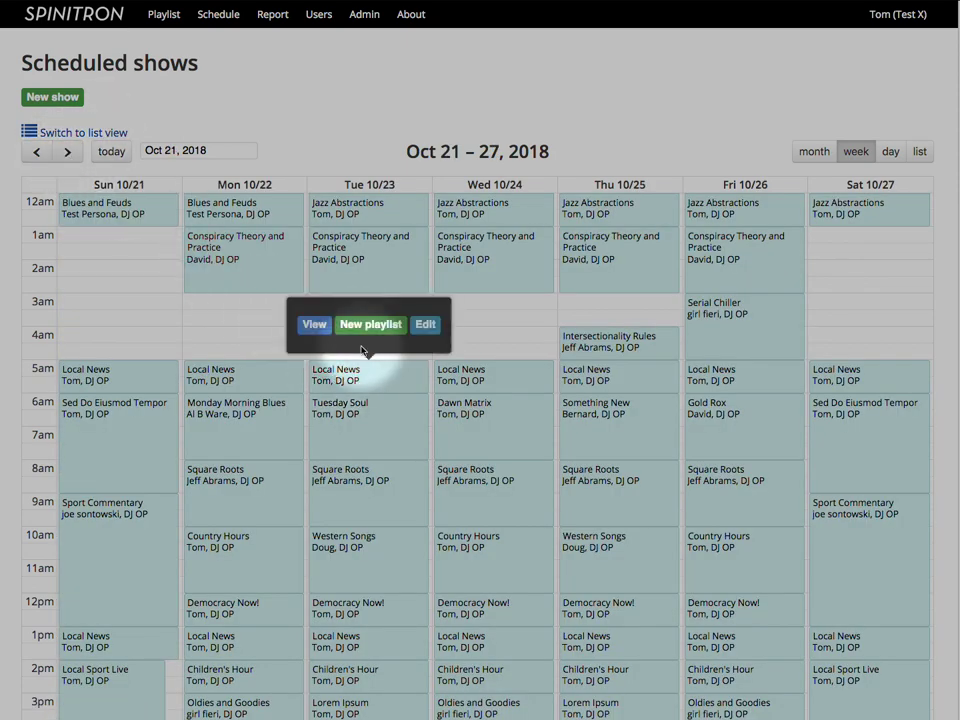
pyautogui.click(369, 326)
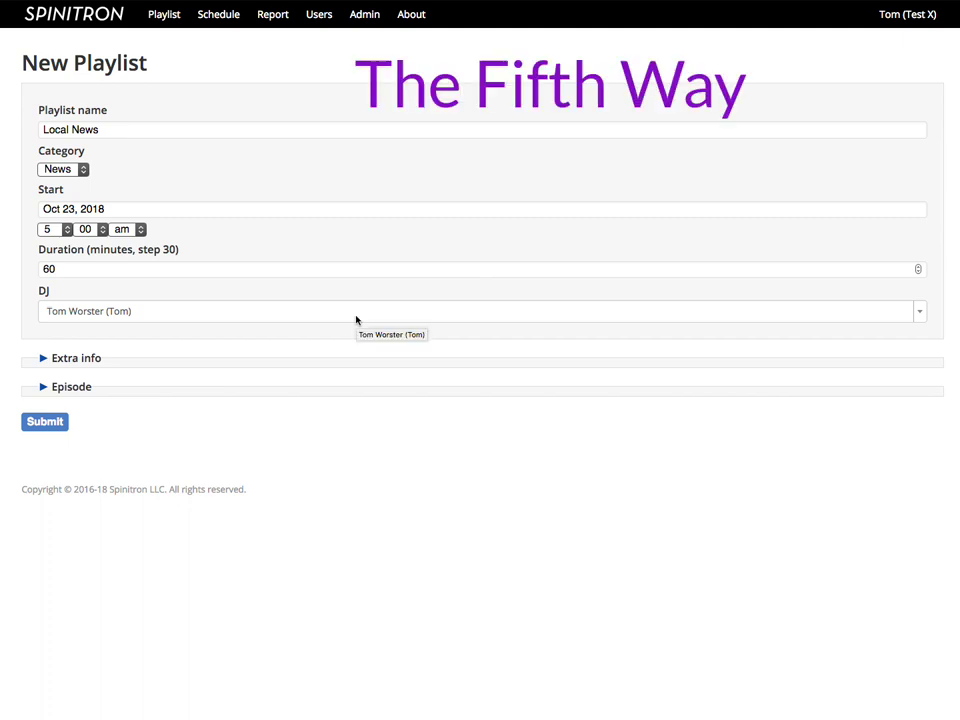
# Step: Open an empty New Playlist form through the blank playlist link for an unscheduled program
pyautogui.click(178, 17)
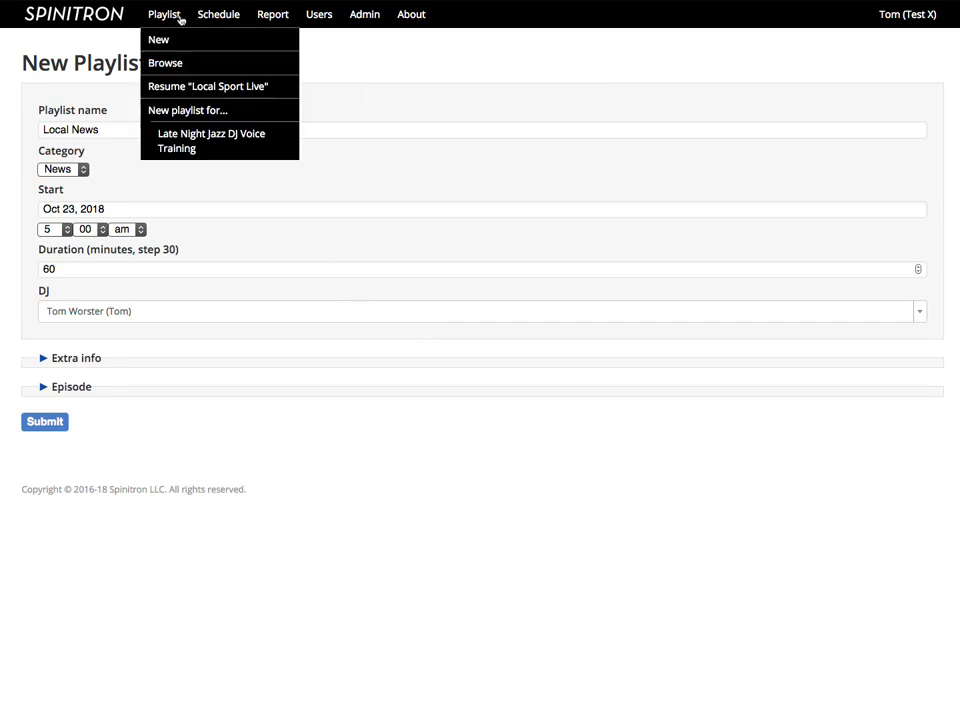
pyautogui.click(165, 39)
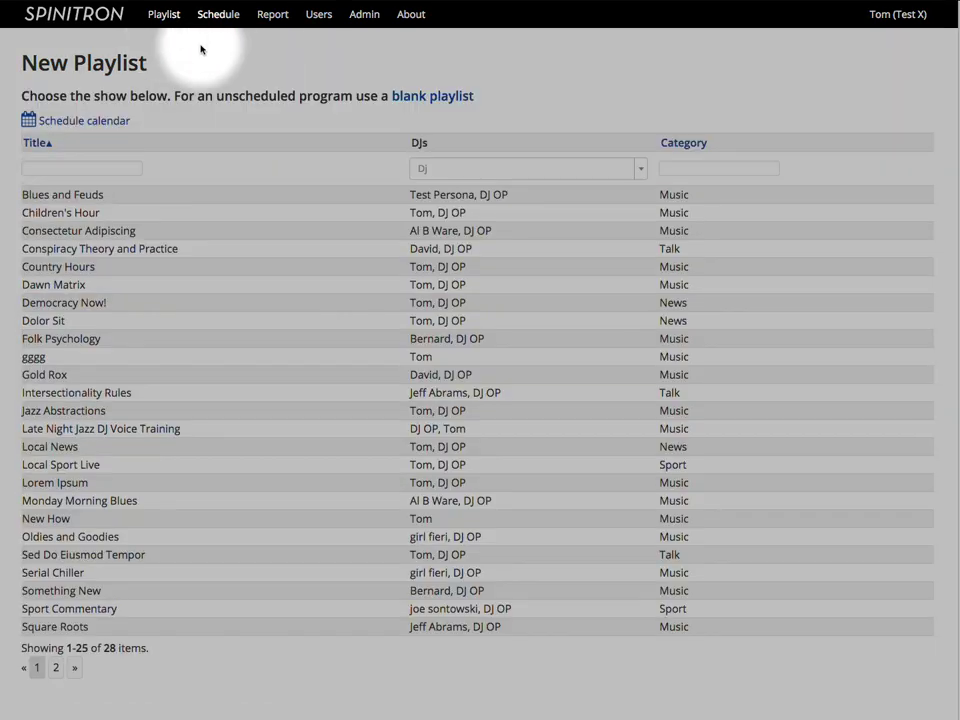
pyautogui.click(439, 101)
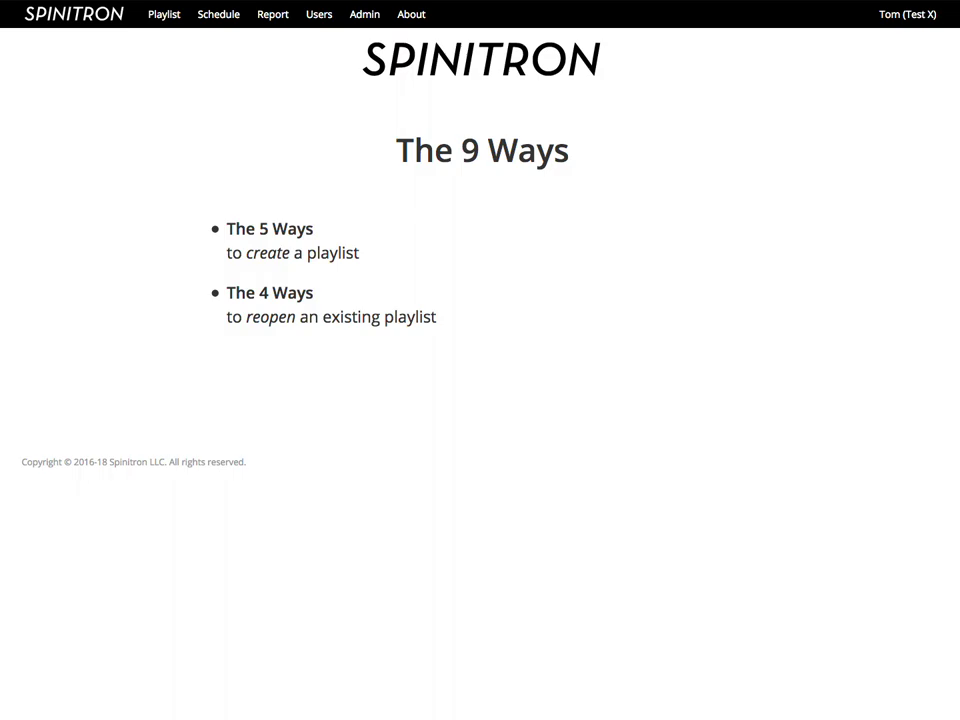
# Step: Resume Local Sport Live from the Playlist menu, then again from the Schedule page
pyautogui.click(165, 12)
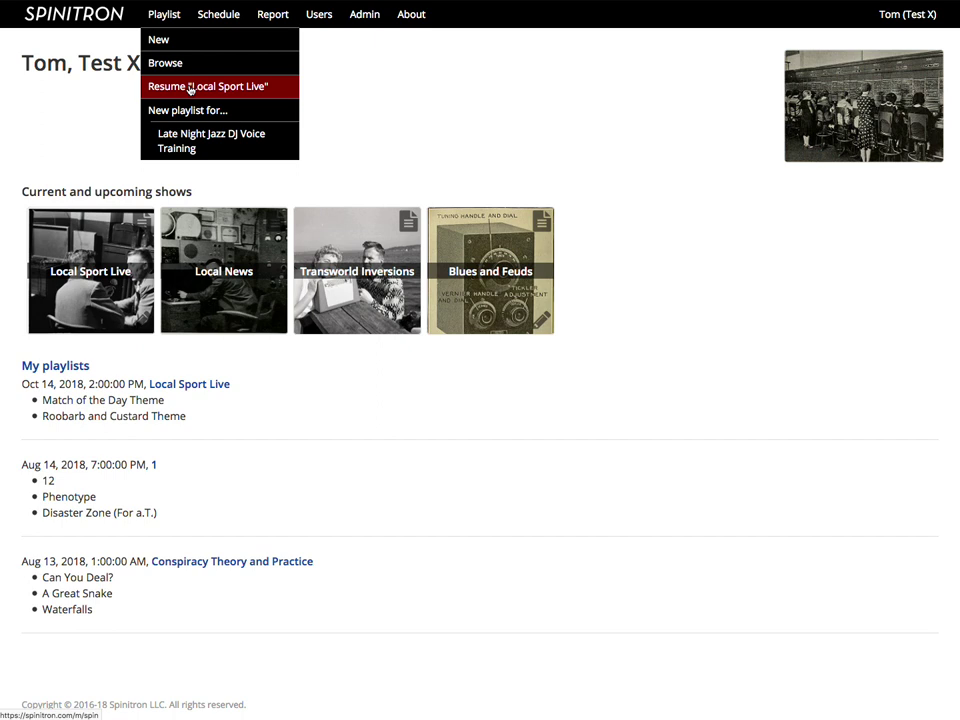
pyautogui.click(190, 88)
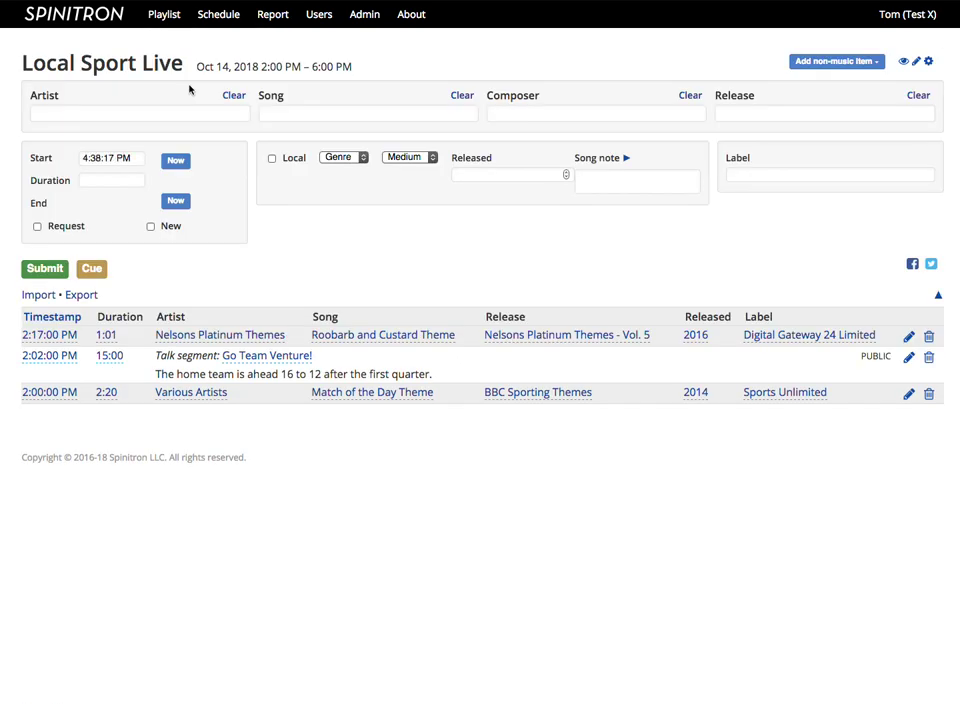
pyautogui.click(222, 15)
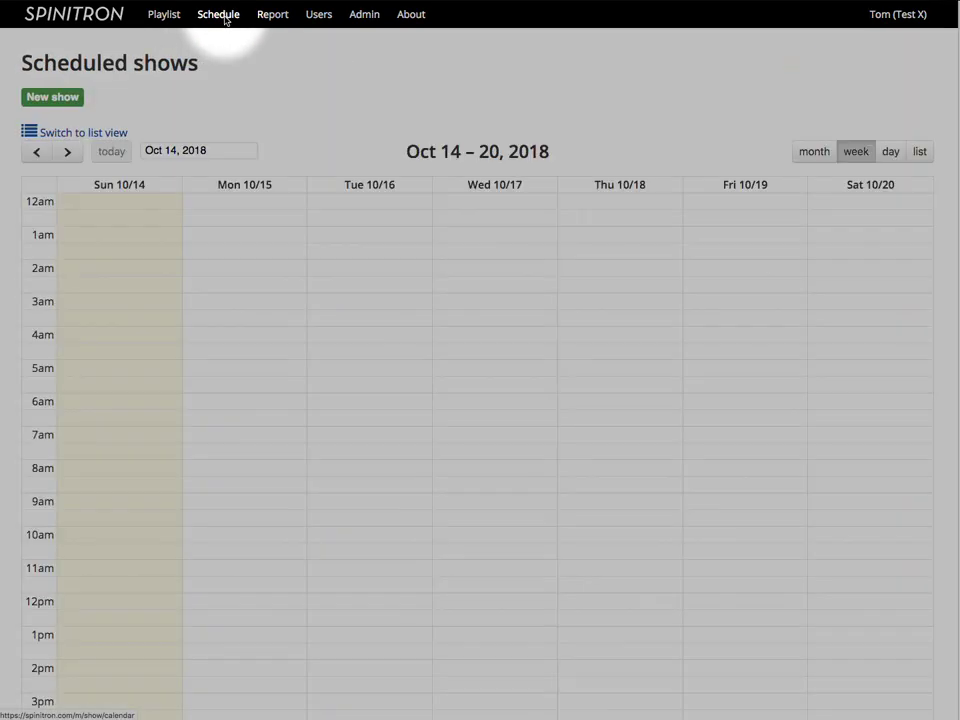
pyautogui.click(165, 13)
pyautogui.click(192, 87)
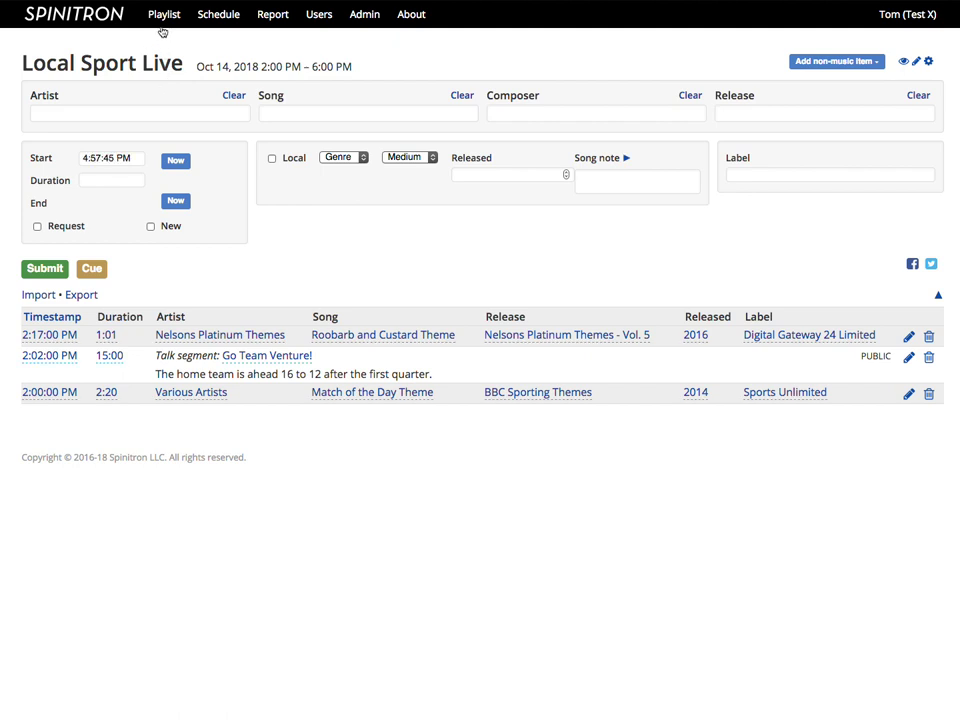
# Step: Reopen Local Sport Live with the edit pencil in the Browse playlists list and submit
pyautogui.click(164, 15)
pyautogui.click(164, 64)
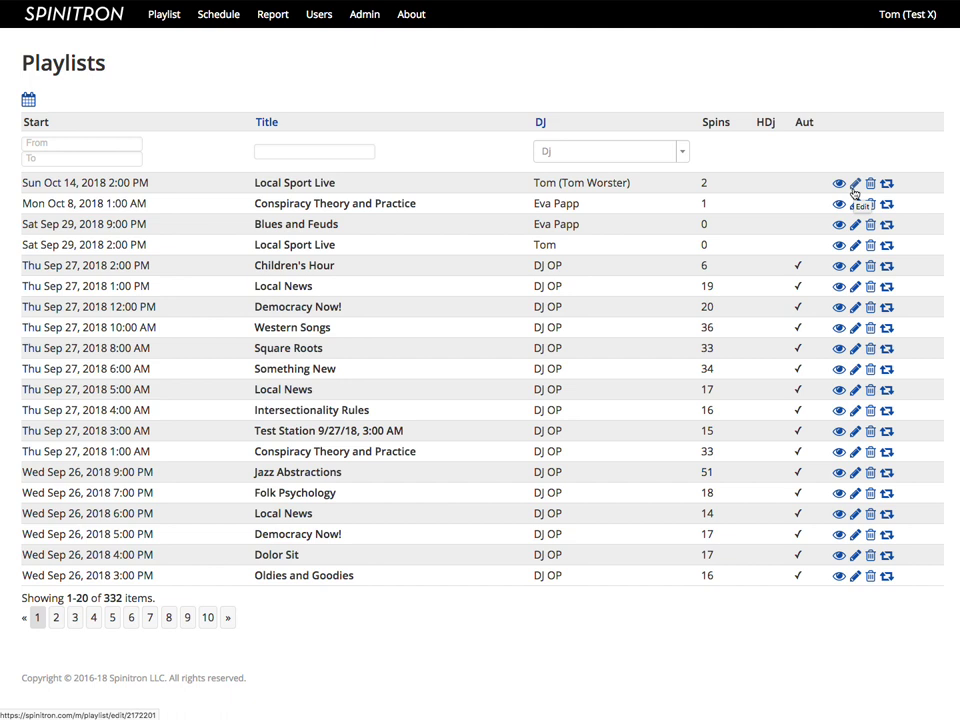
pyautogui.click(854, 186)
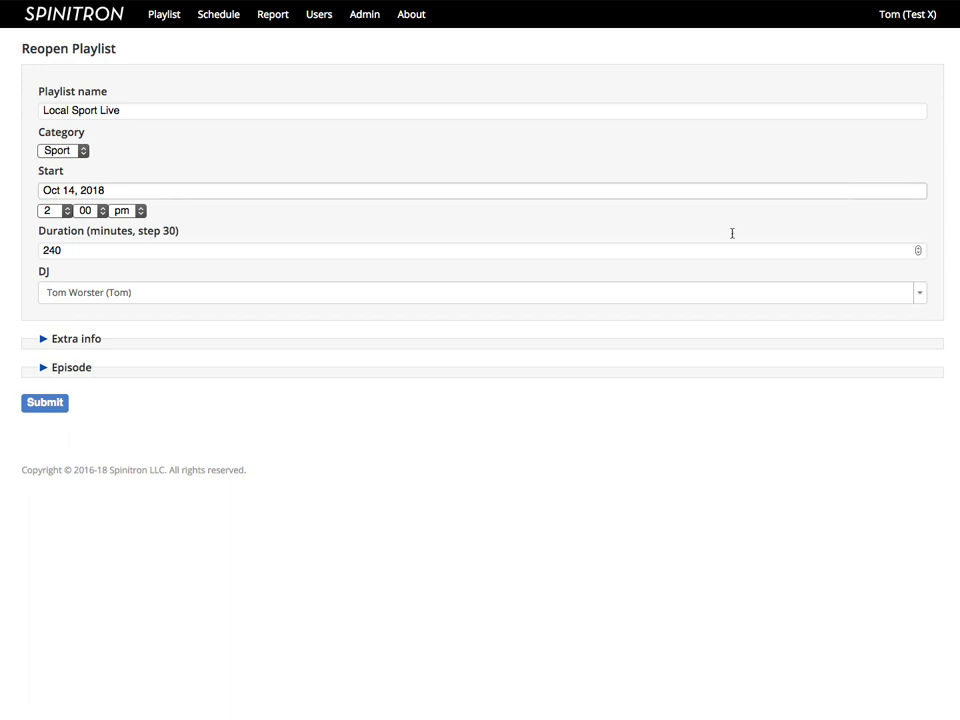
pyautogui.click(48, 405)
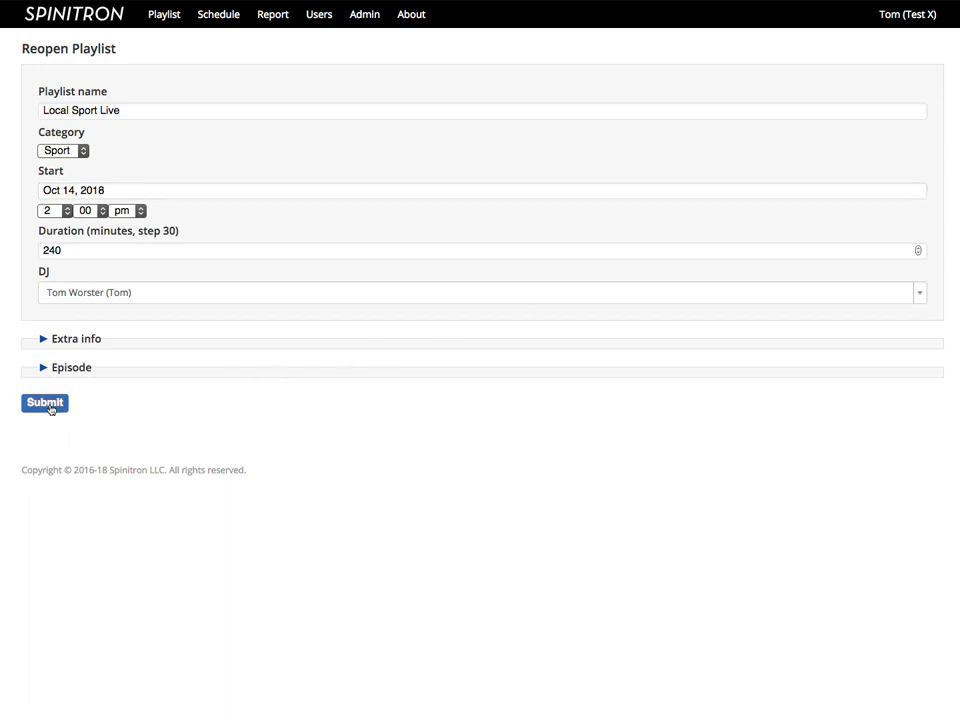
pyautogui.click(162, 16)
# Step: Reopen Local Sport Live from its entry on the weekly playlists calendar via Edit and Submit
pyautogui.click(152, 60)
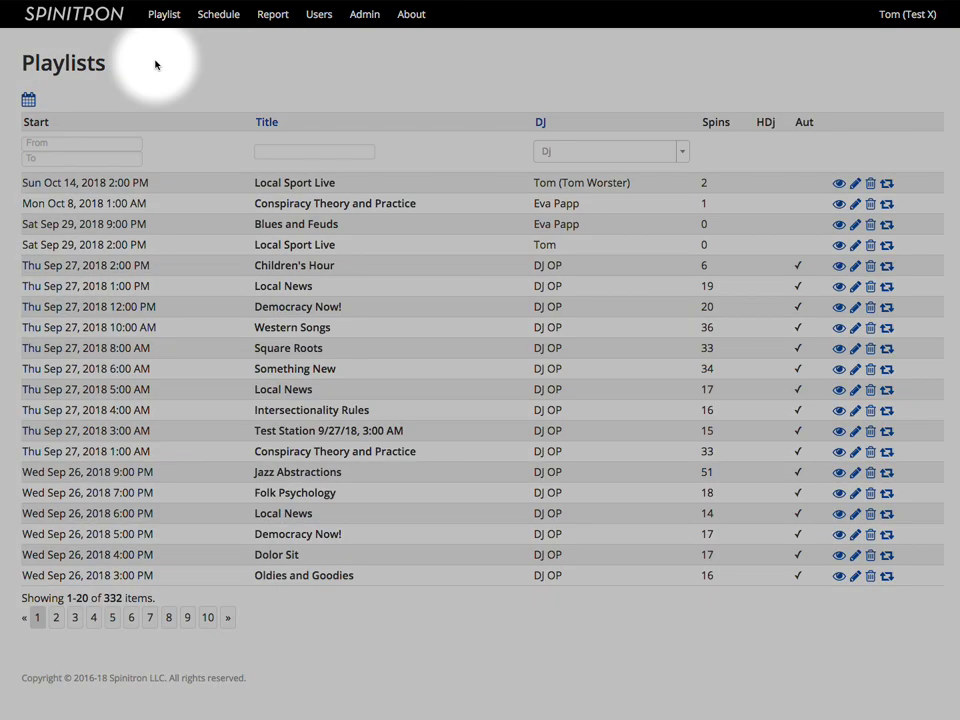
pyautogui.click(28, 99)
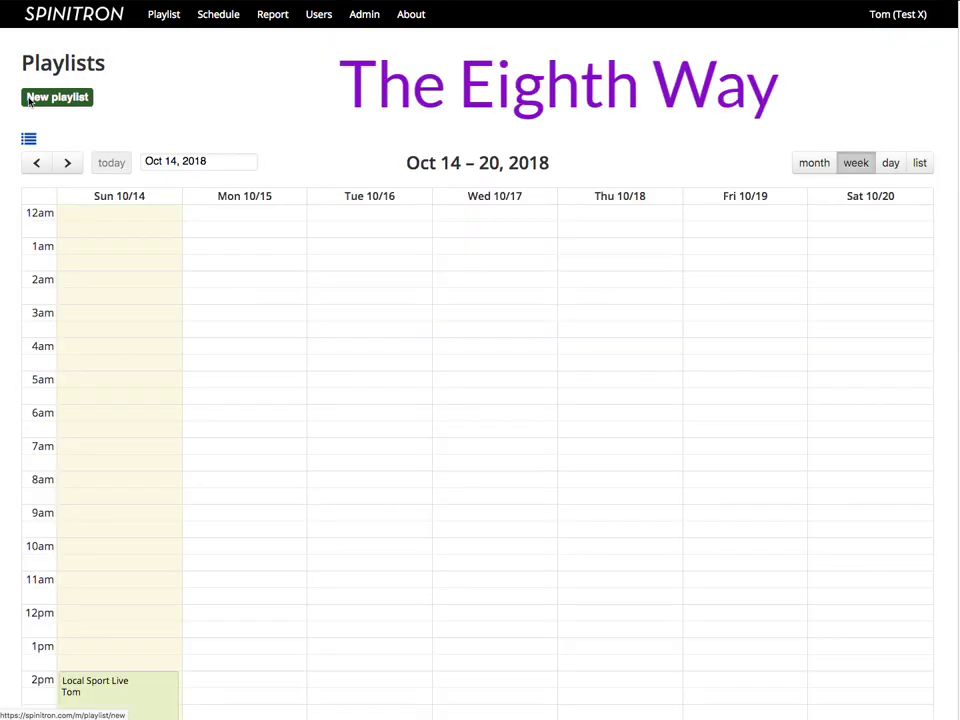
pyautogui.scroll(-5, 131, 304)
pyautogui.click(91, 430)
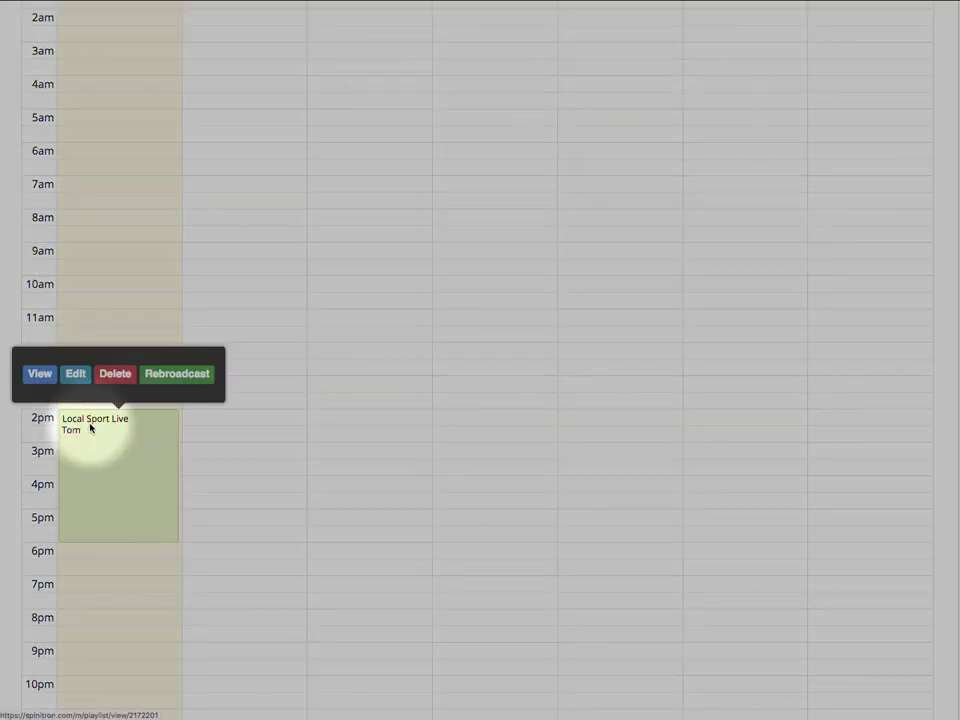
pyautogui.click(76, 376)
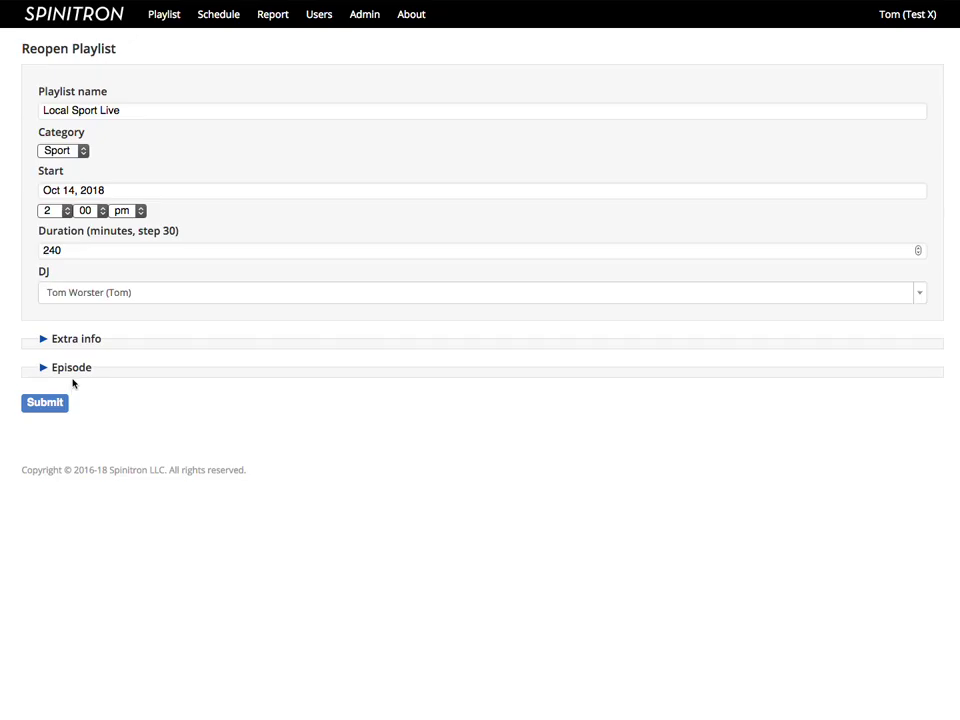
pyautogui.click(46, 407)
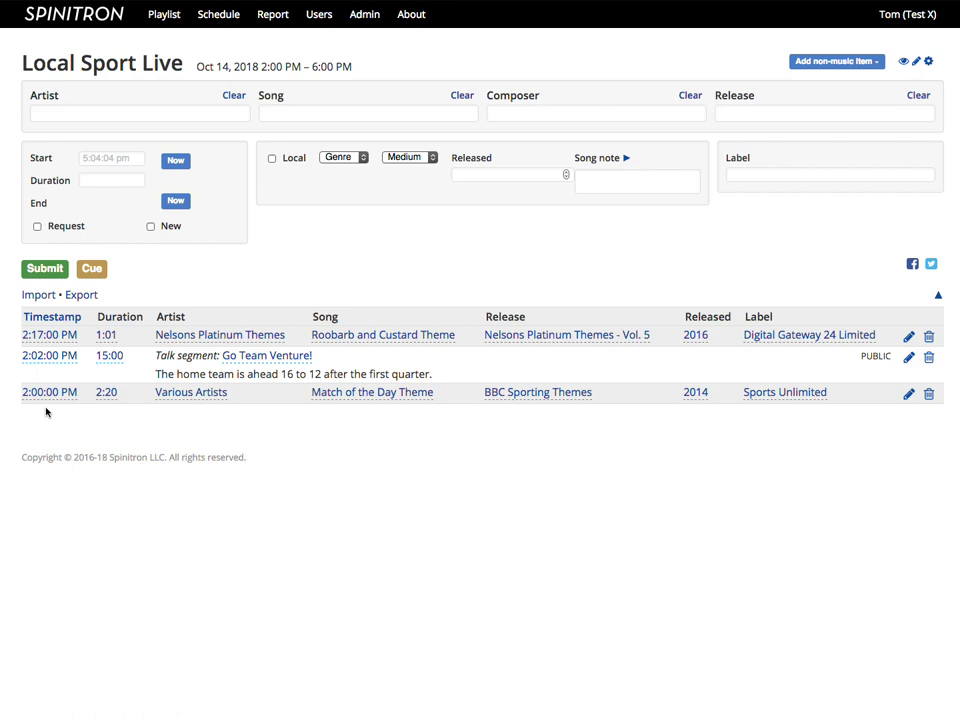
# Step: Reopen Local Sport Live from its dashboard-linked summary page using Edit playlist and Submit
pyautogui.click(77, 24)
pyautogui.click(199, 385)
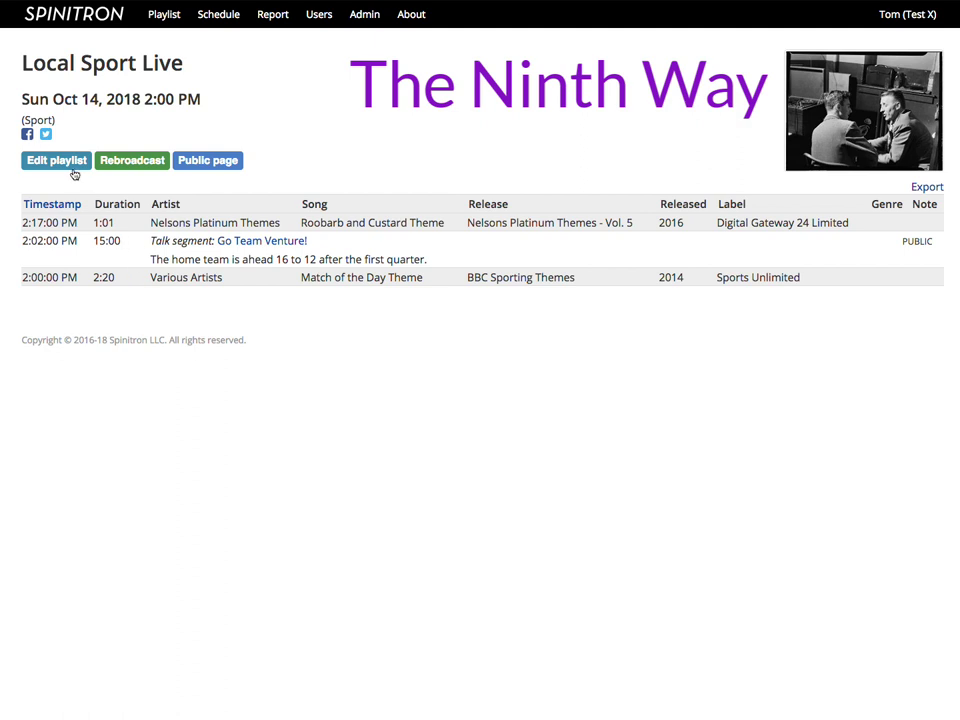
pyautogui.click(72, 172)
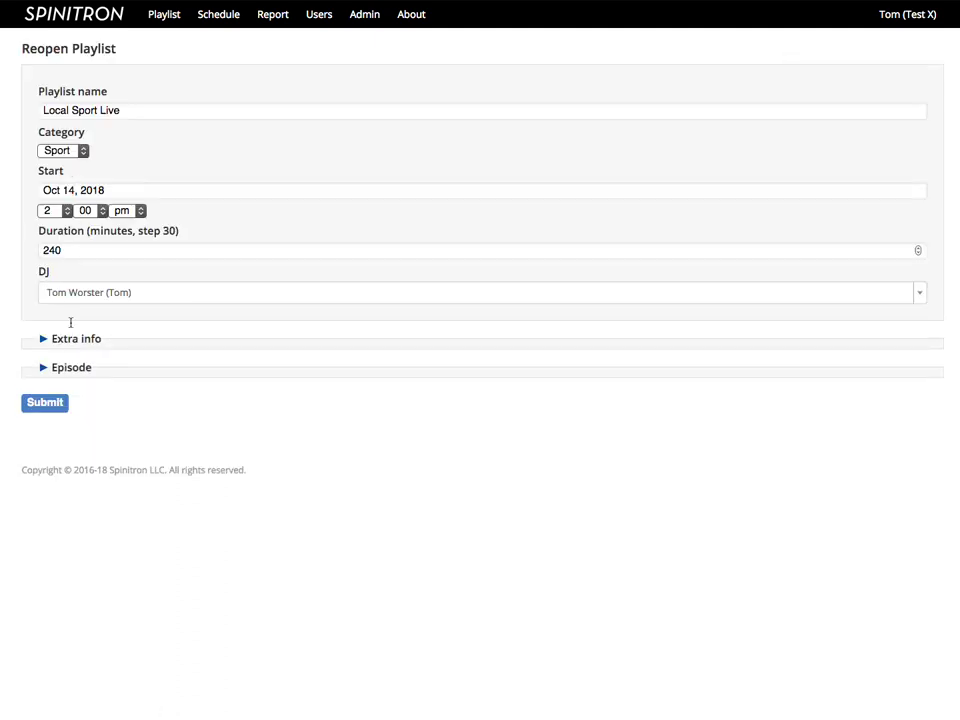
pyautogui.click(44, 402)
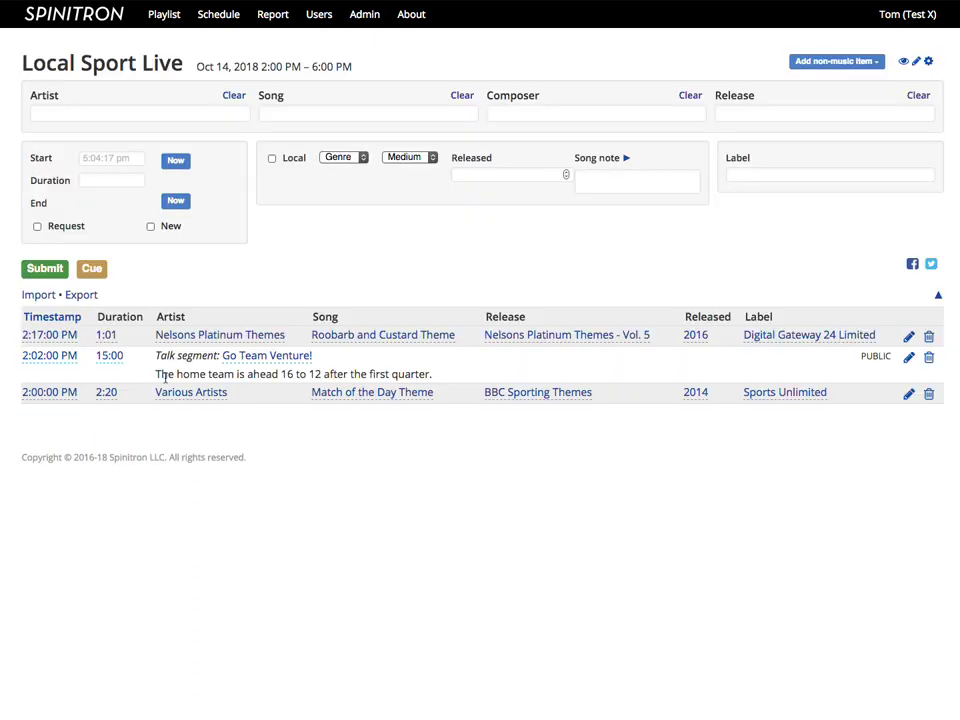